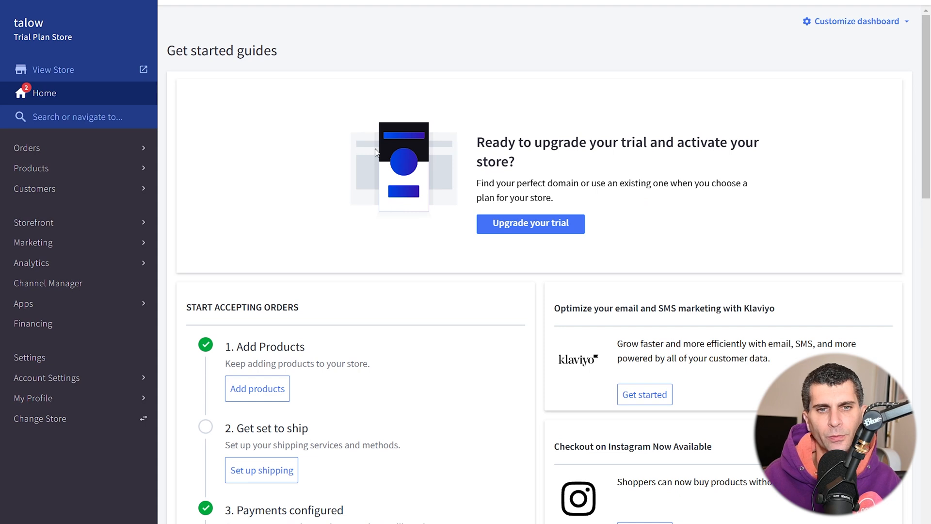
Open the store owner's user account for editing in the account settings and select its WebDAV password.
click(65, 361)
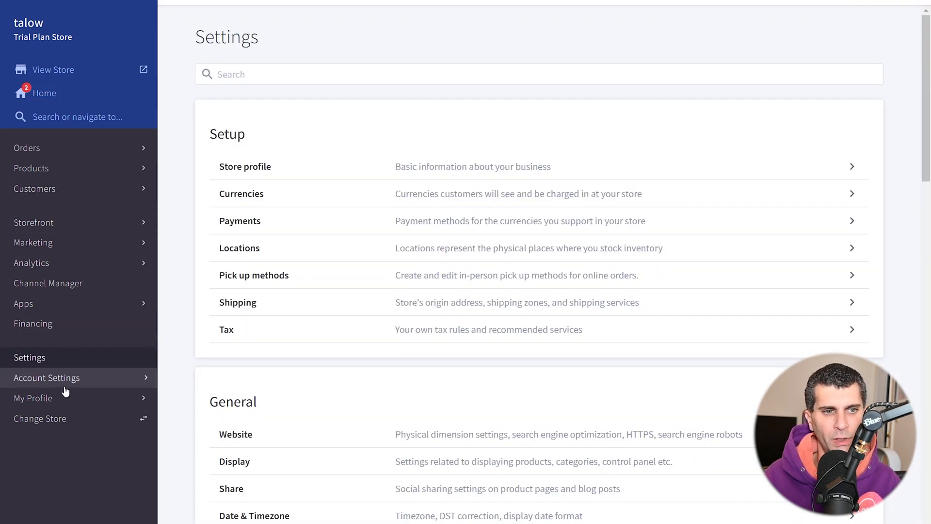
click(65, 386)
click(57, 181)
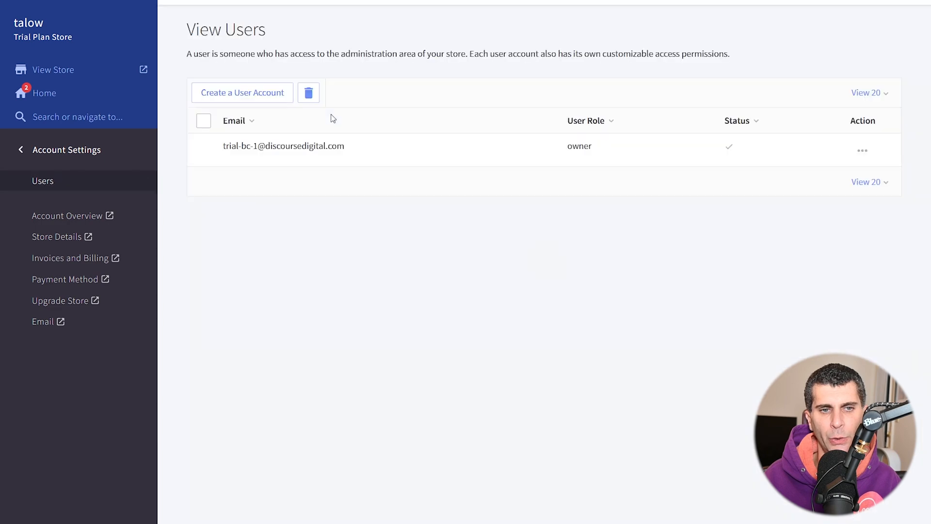
click(862, 152)
click(820, 177)
scroll(567, 195, down, 20)
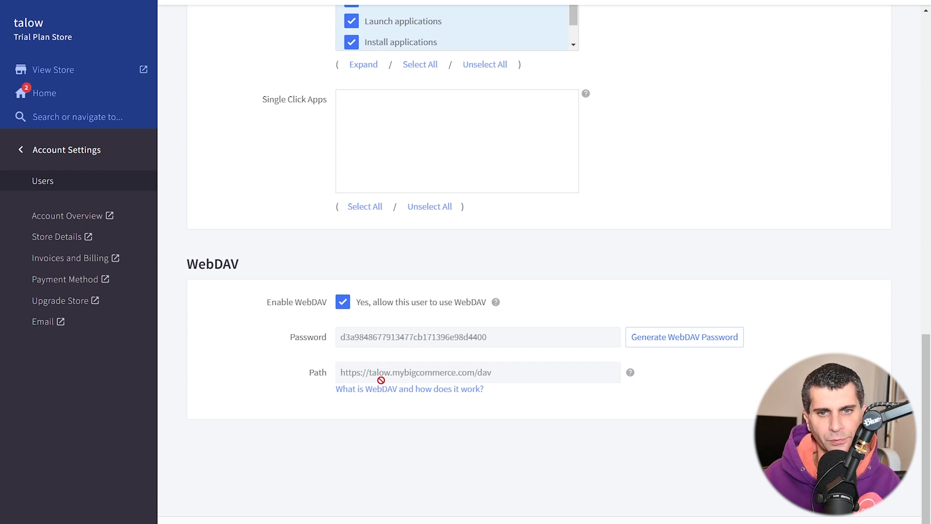
double_click(389, 338)
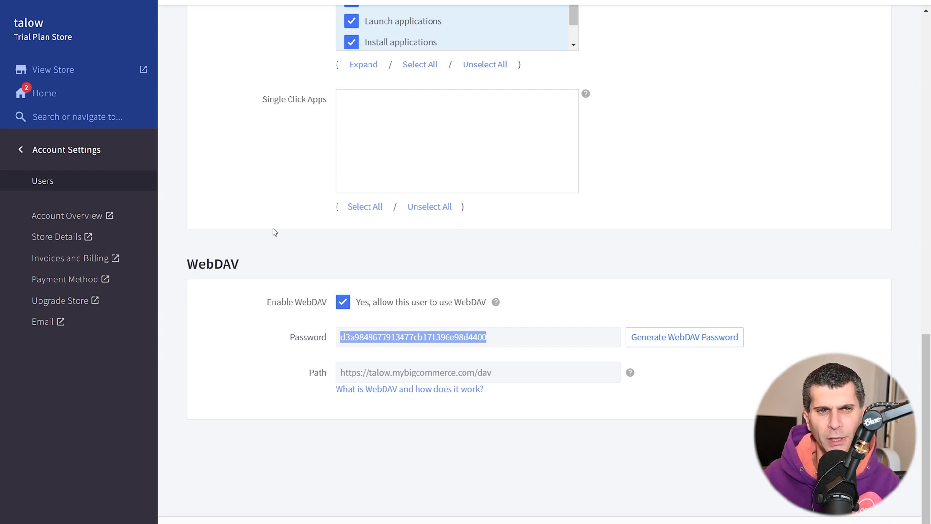
Switch to the presentation, follow its Cyberduck link and download the Cyberduck installer for Windows.
key(alt+Tab)
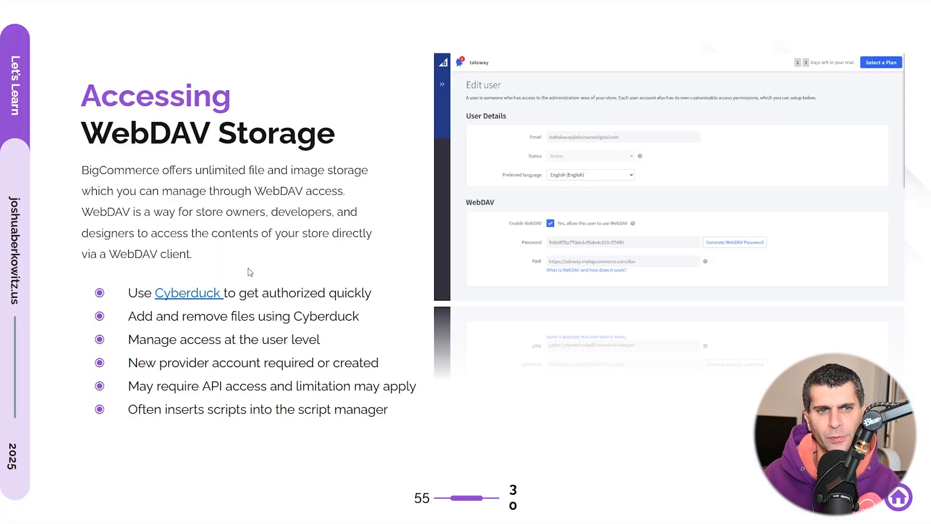
click(188, 289)
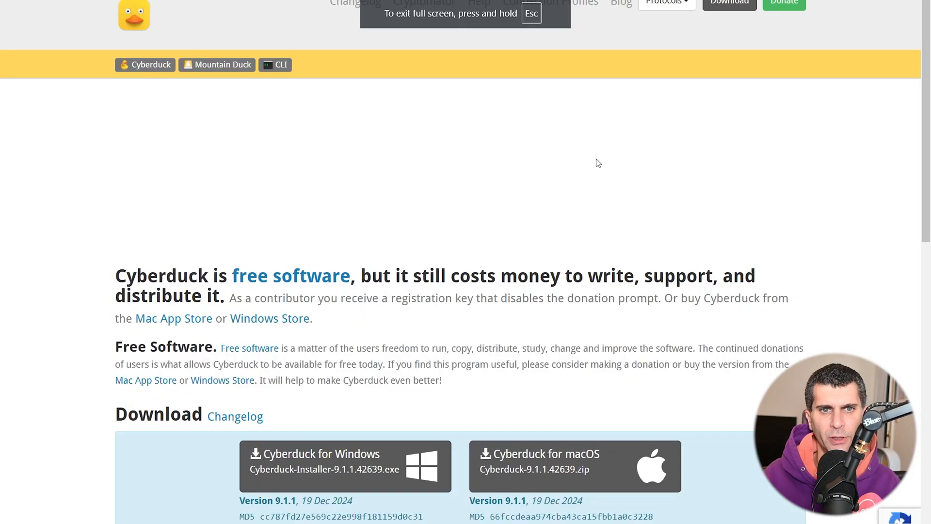
scroll(570, 178, down, 4)
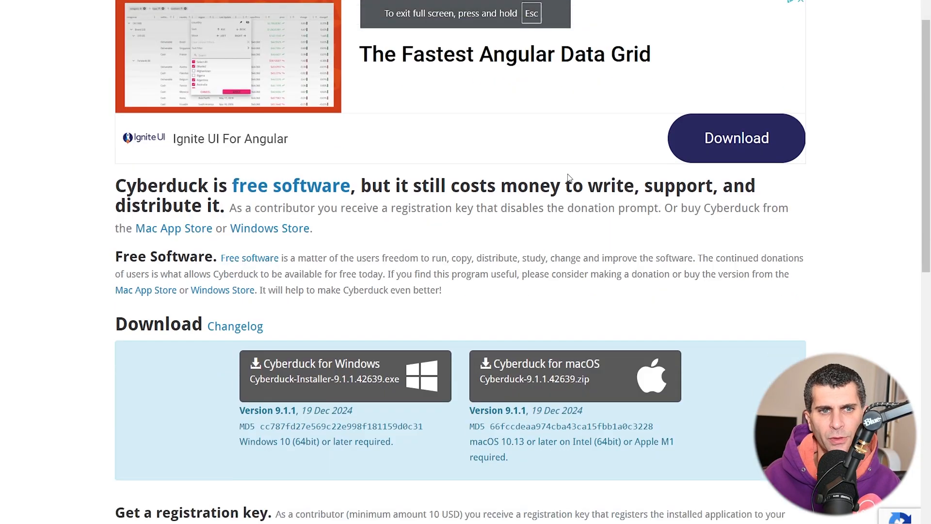
click(420, 278)
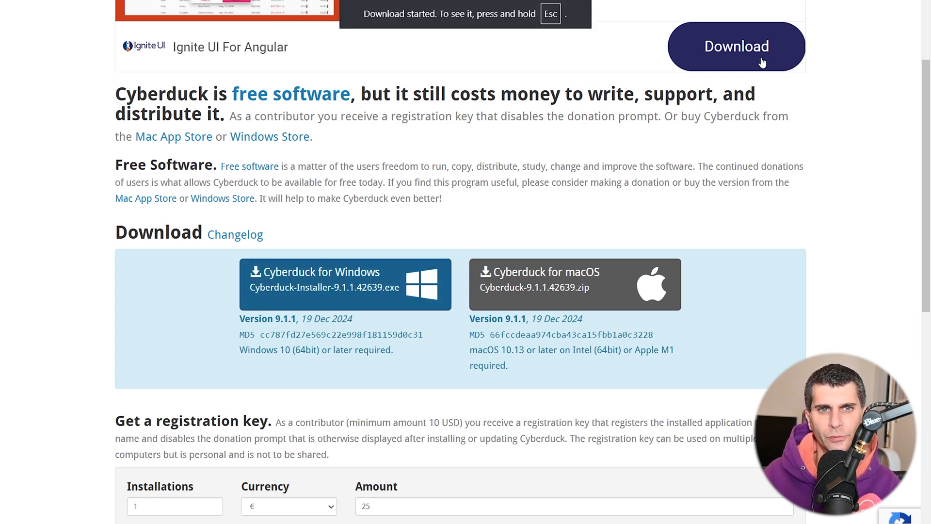
Run the downloaded Cyberduck-Installer-9.1.1.42639.exe, install Cyberduck and close the setup.
key(Escape)
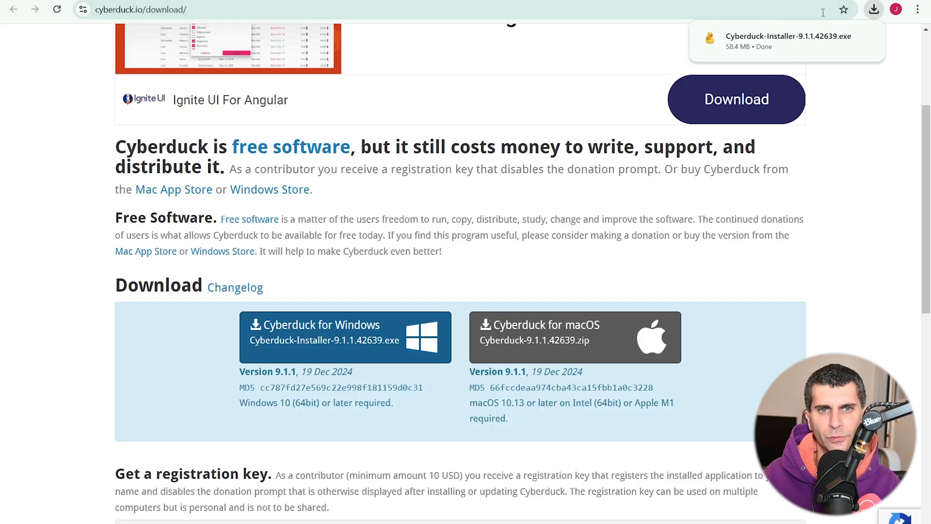
click(818, 38)
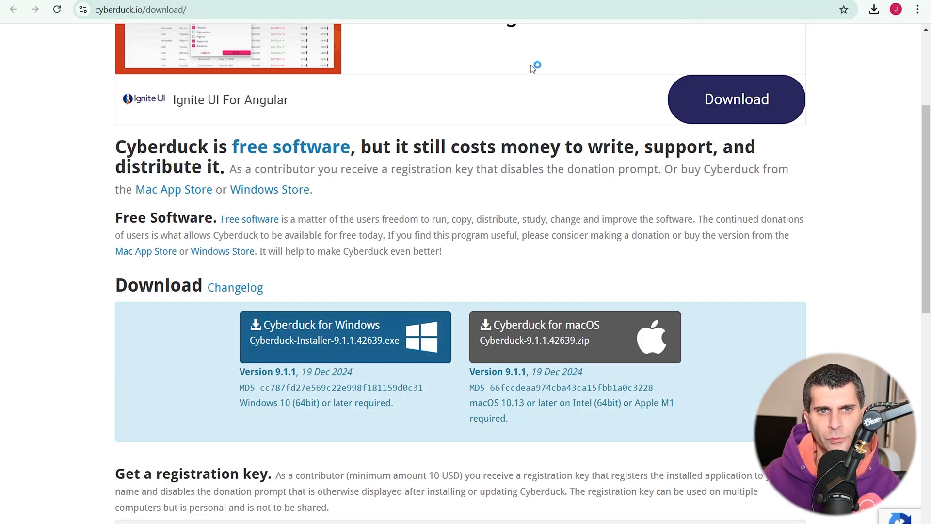
click(917, 11)
click(911, 260)
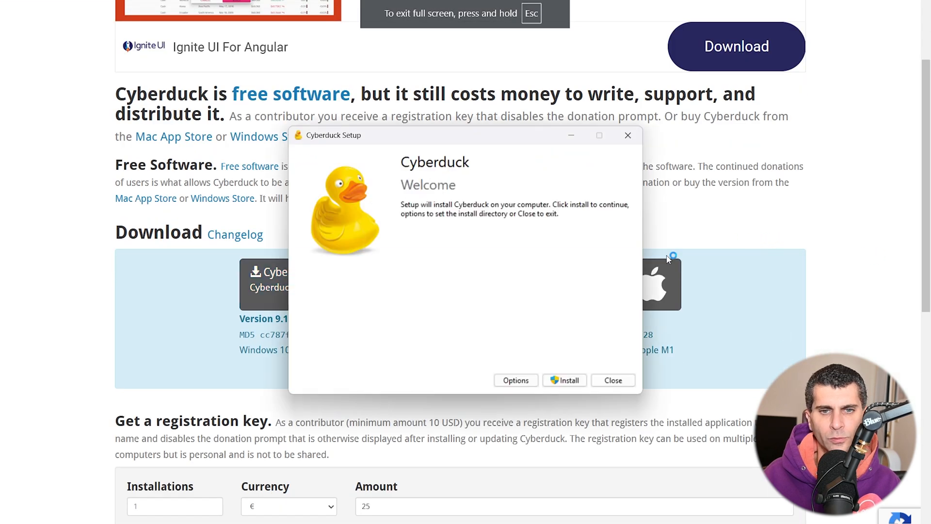
click(556, 380)
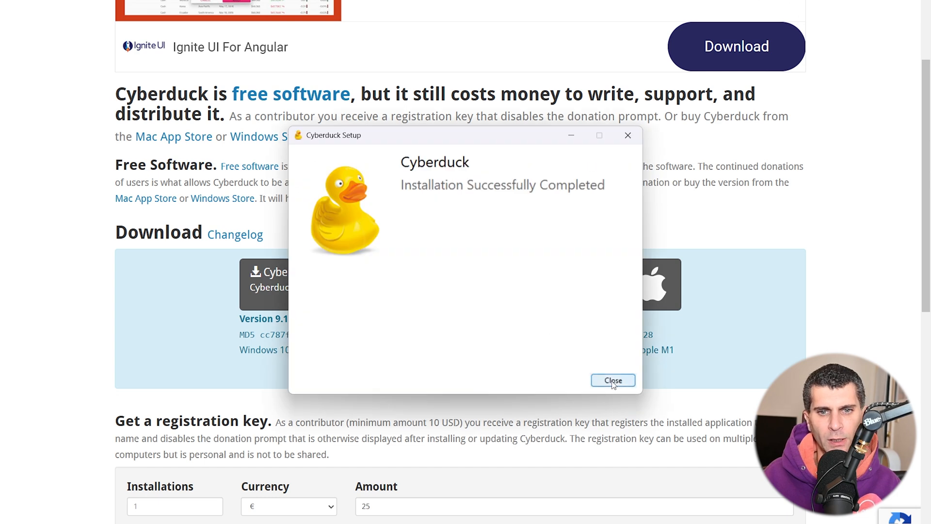
click(613, 381)
Go to bigcommerce.com in the browser and log in to the store's control panel.
scroll(535, 194, up, 3)
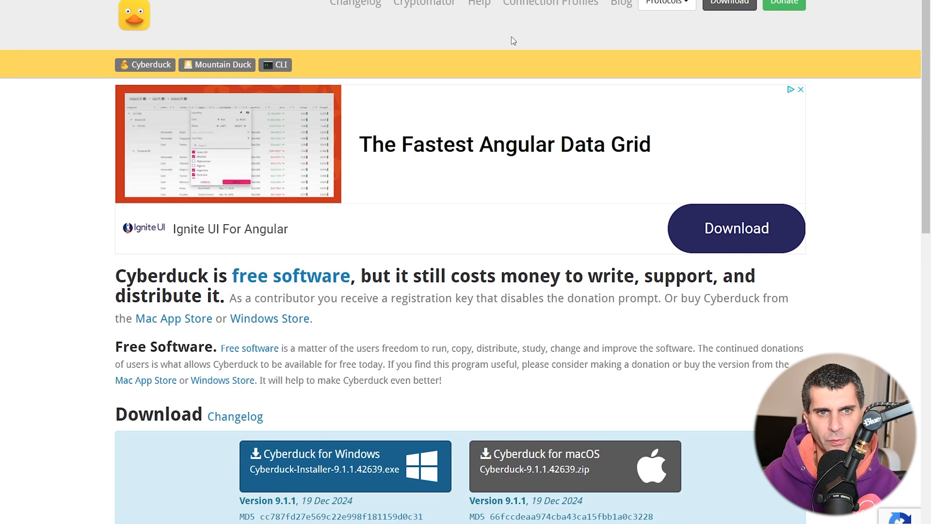
click(465, 10)
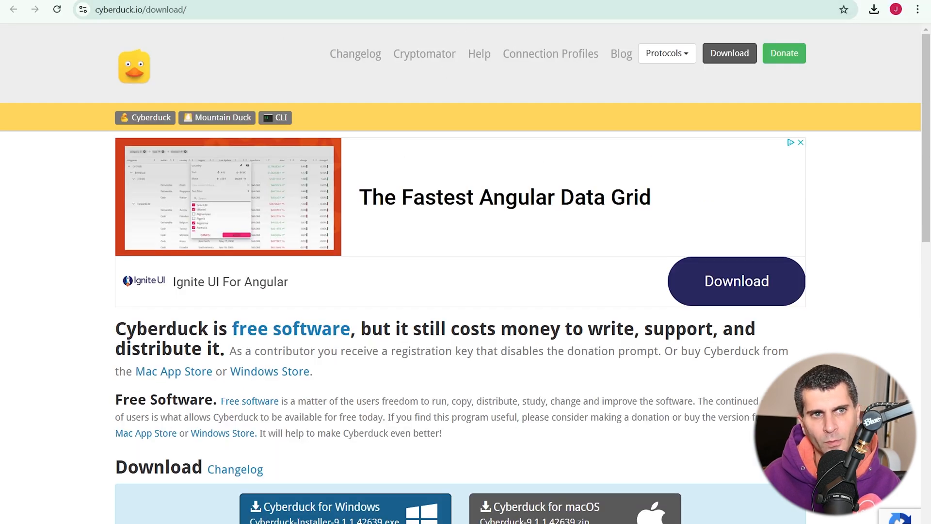
click(201, 6)
text(bigcommerce.com)
key(Return)
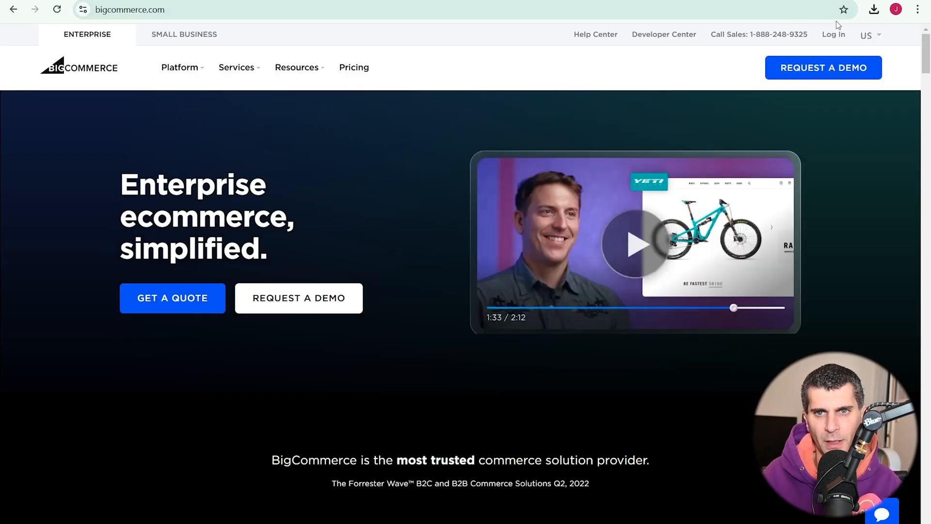
click(832, 41)
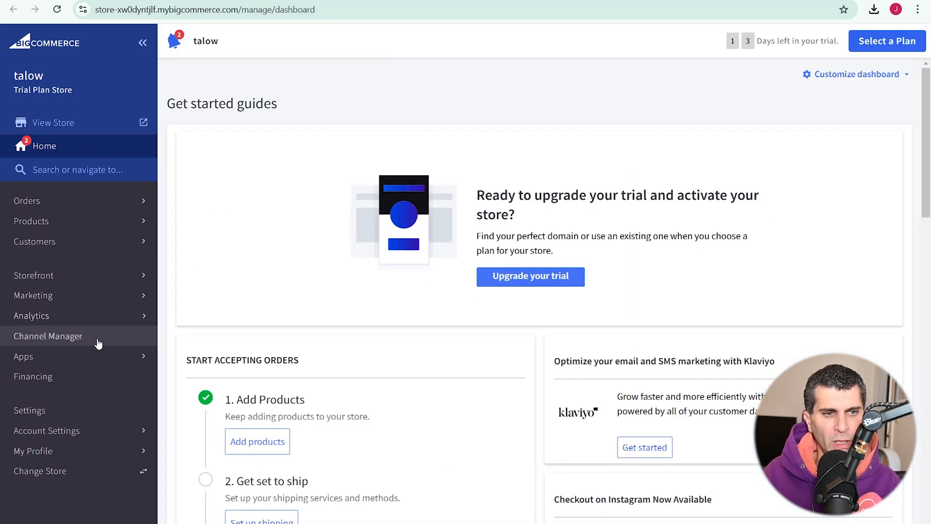
Open the File access (WebDAV) page in the Advanced store settings and highlight the WebDAV path and server type.
click(95, 414)
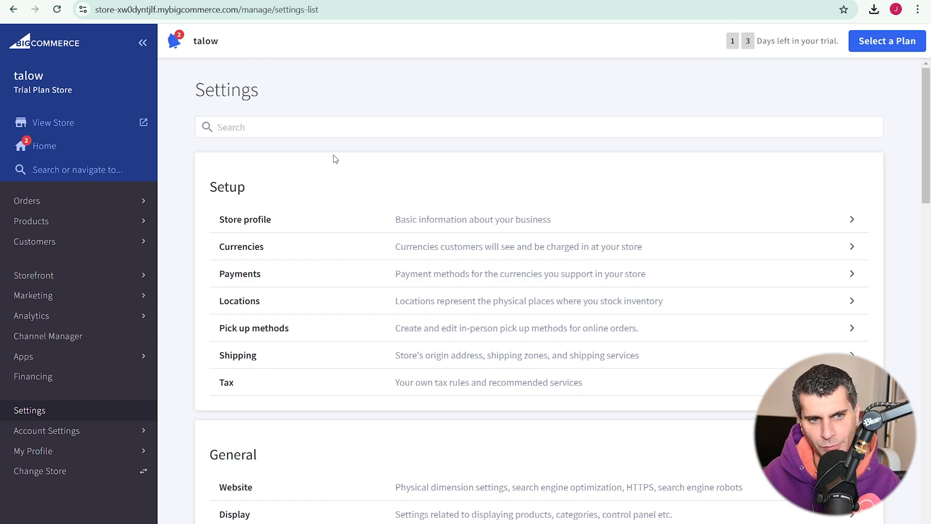
scroll(335, 159, down, 10)
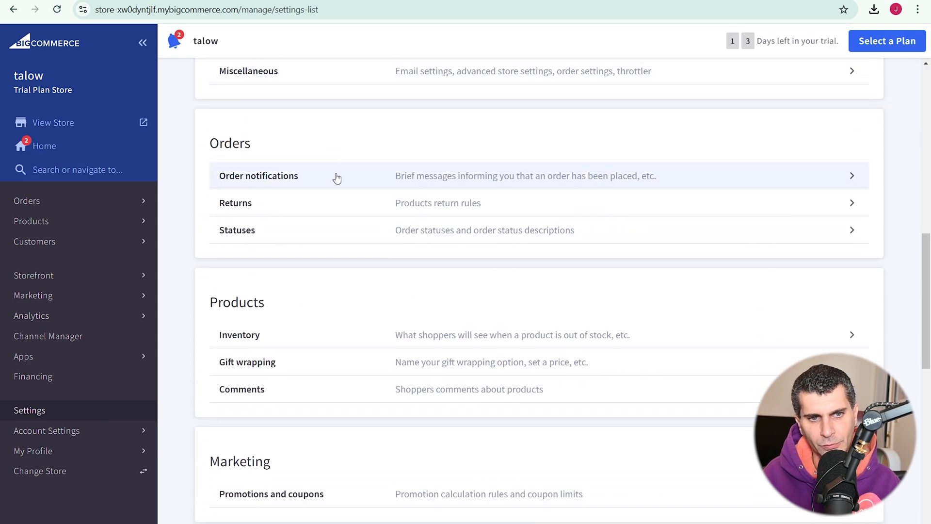
scroll(337, 180, down, 6)
scroll(337, 183, down, 5)
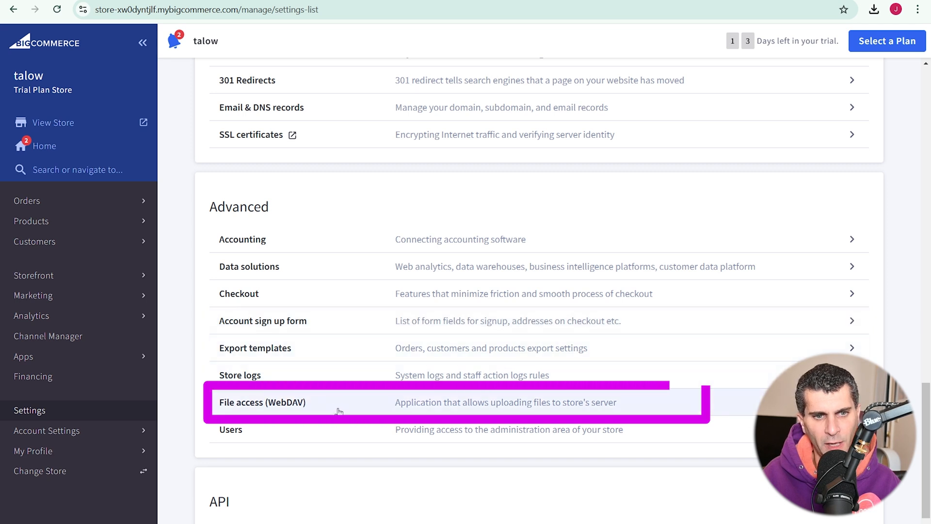
click(418, 411)
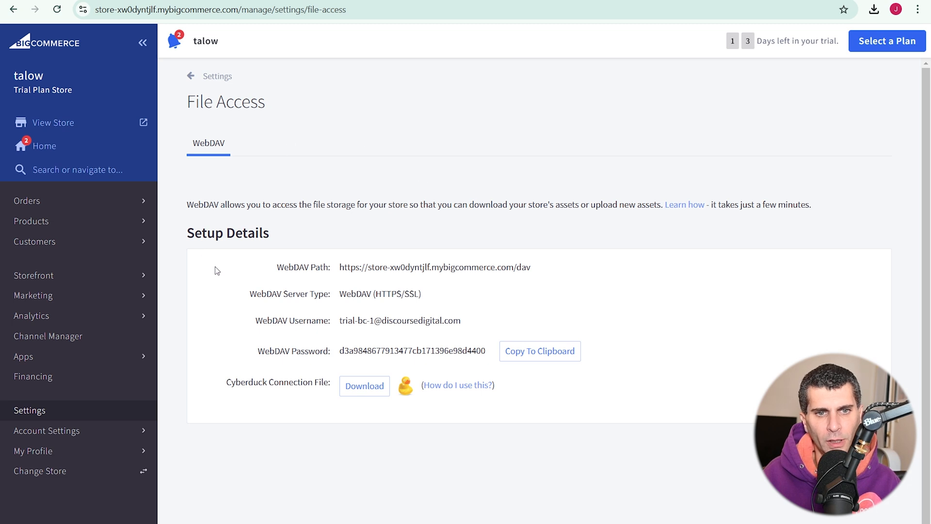
triple_click(365, 268)
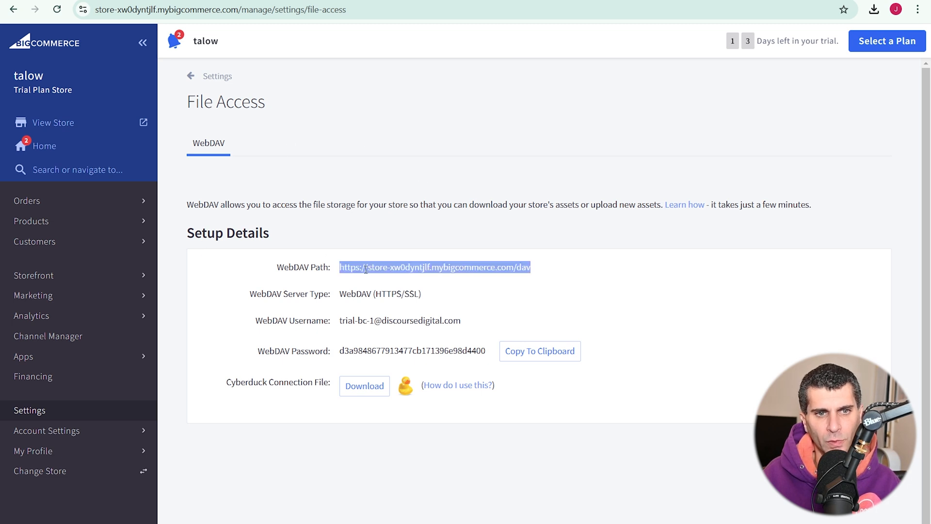
drag(433, 293, 339, 296)
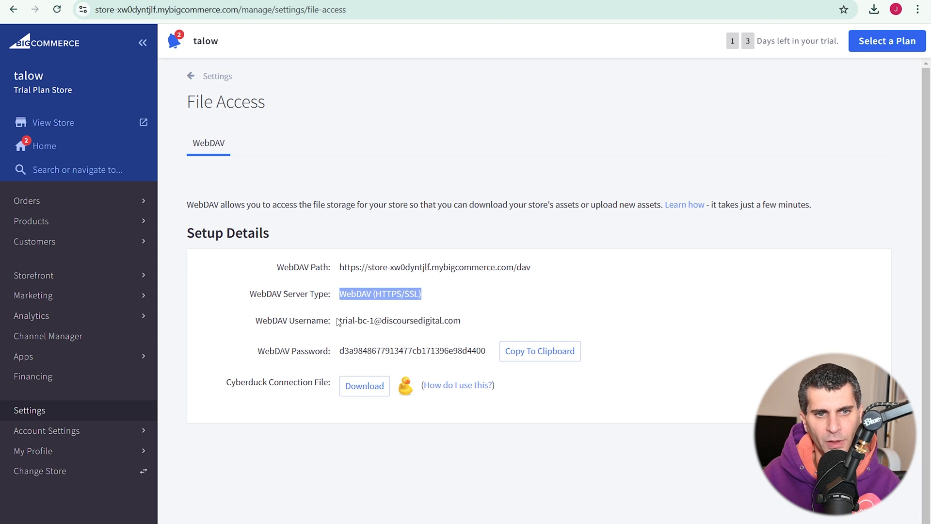
Download the Cyberduck connection file and open the bookmark from the Downloads folder in Cyberduck.
click(367, 390)
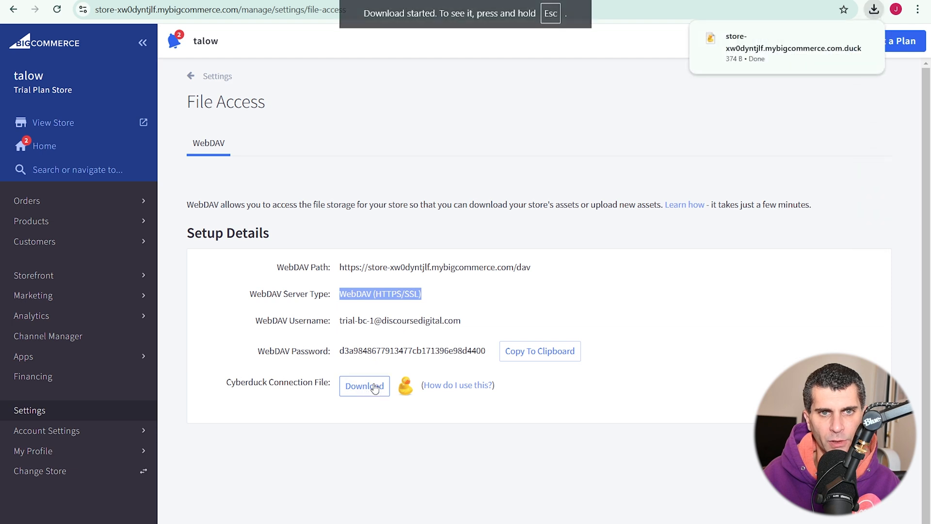
click(844, 38)
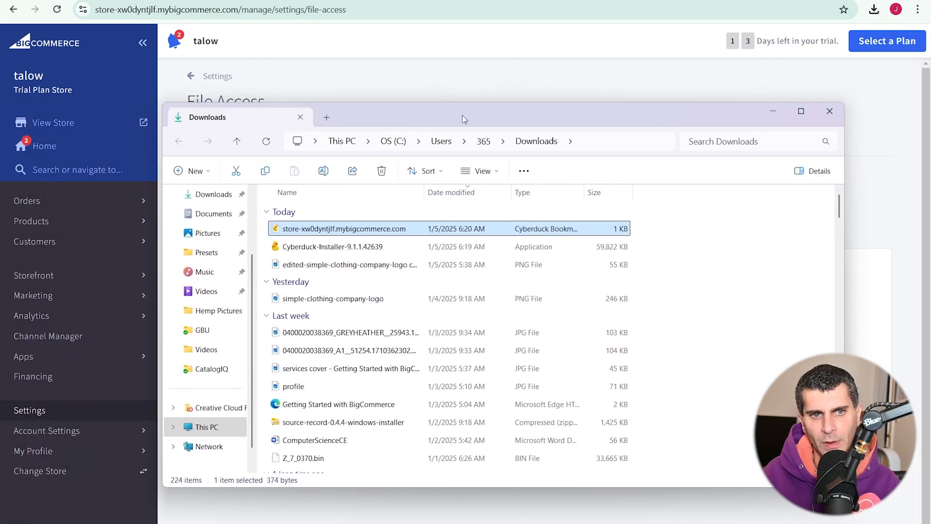
double_click(333, 233)
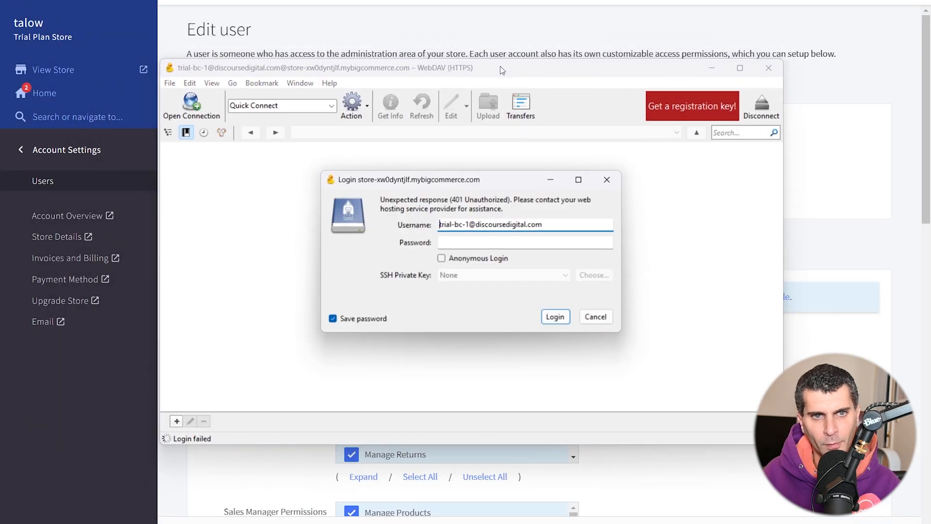
Copy the WebDAV password from the user's edit page in BigCommerce for the Cyberduck login.
click(495, 244)
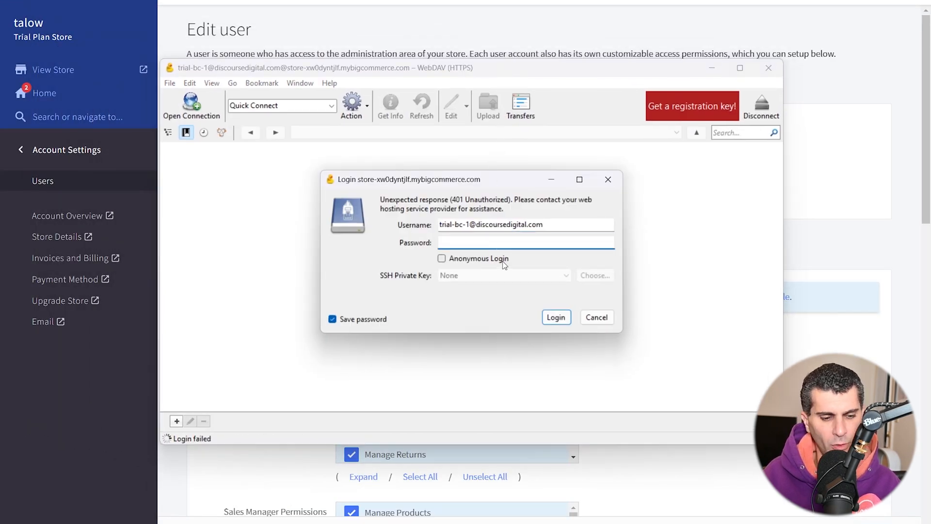
key(alt+Tab)
click(836, 207)
scroll(727, 270, down, 15)
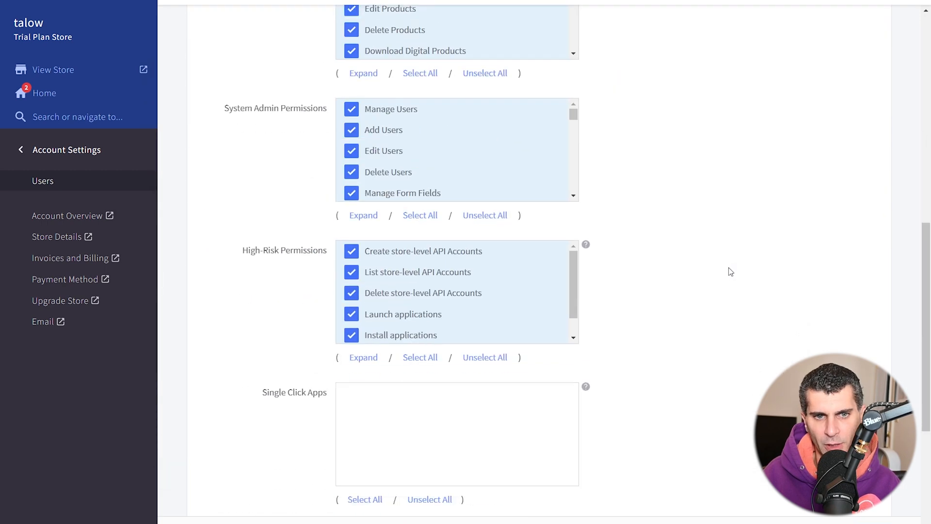
double_click(395, 337)
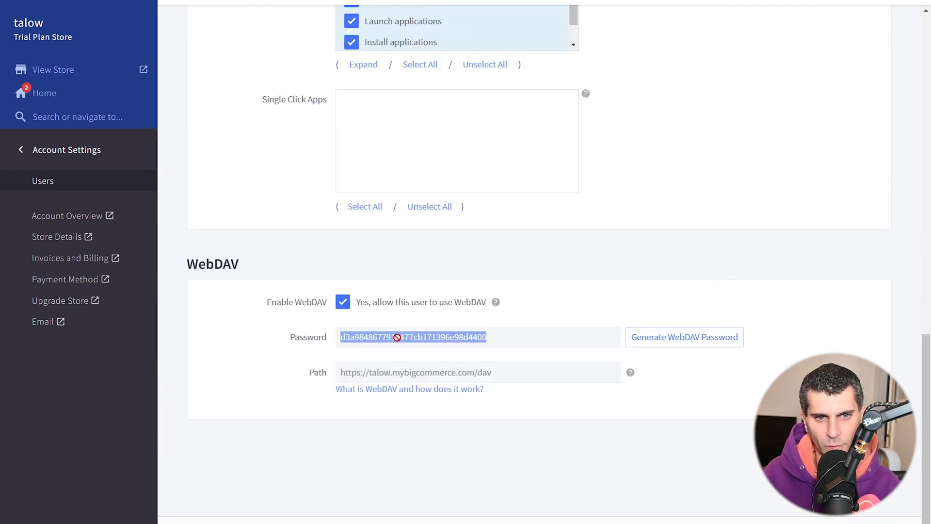
key(ctrl+c)
Return to the Cyberduck login dialog, paste the WebDAV password and log in to the store.
key(alt+Tab)
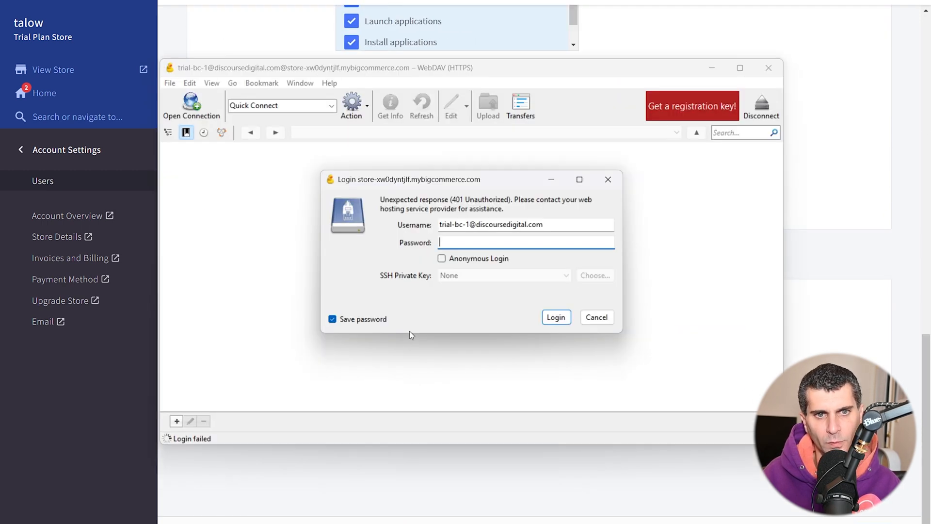
key(ctrl+v)
click(556, 317)
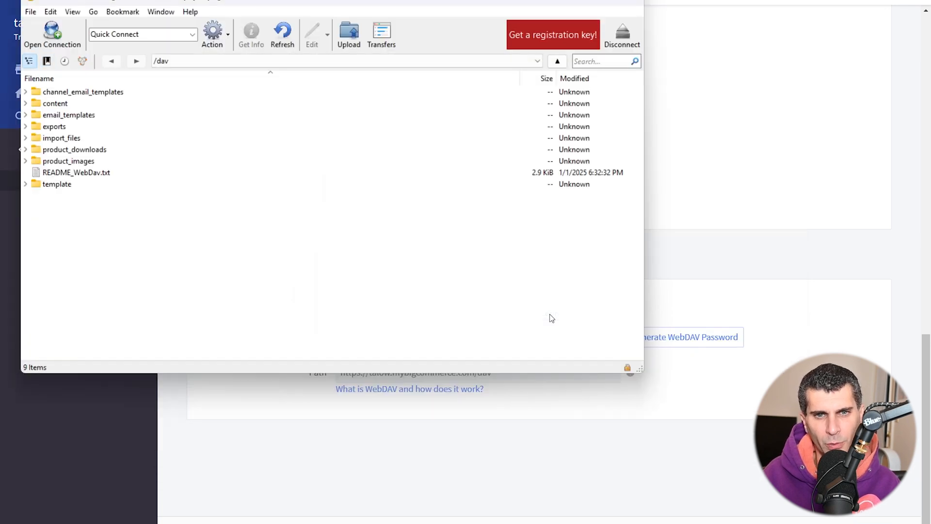
Maximize the file window and expand the content, email_templates and exports folders to view their contents.
drag(374, 3, 485, 14)
double_click(484, 14)
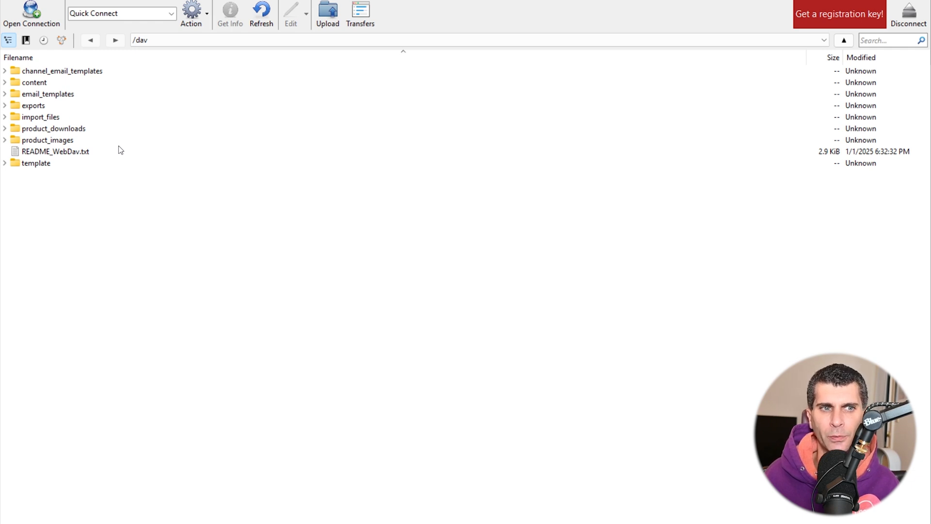
click(5, 83)
click(31, 83)
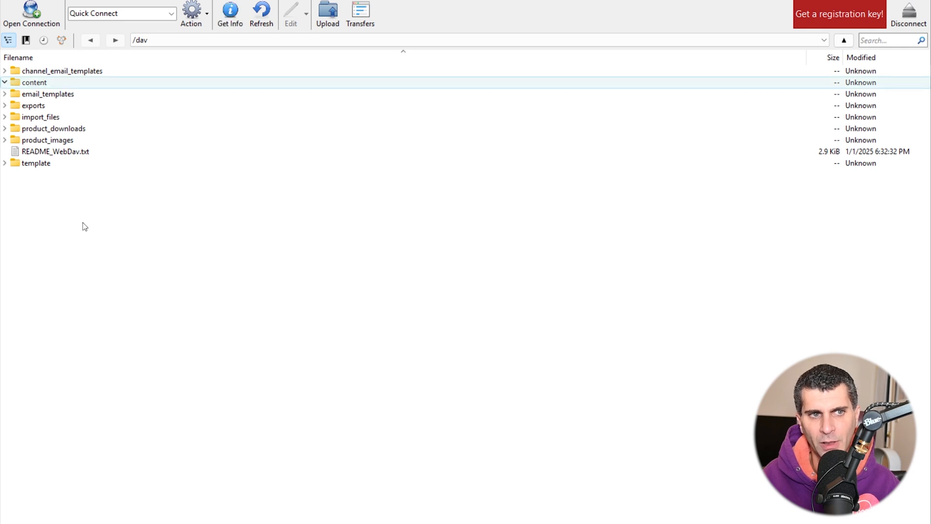
click(4, 93)
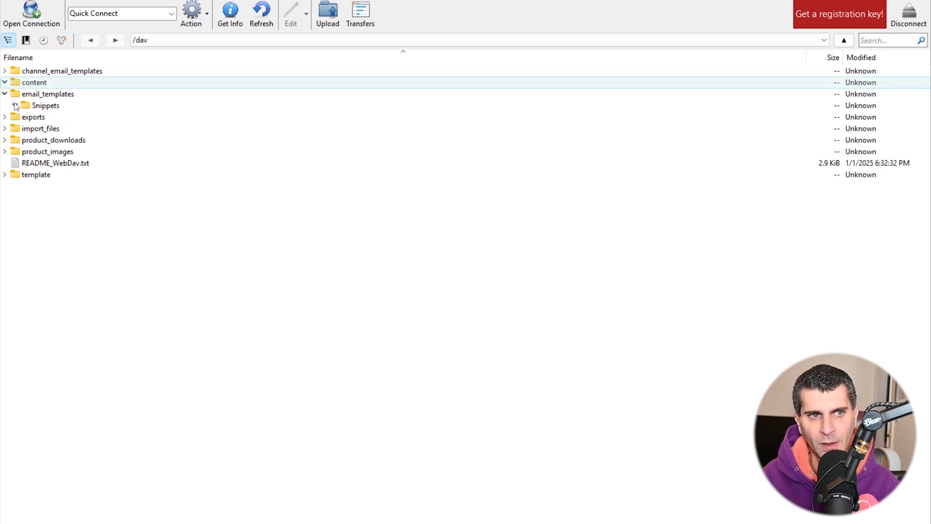
click(5, 116)
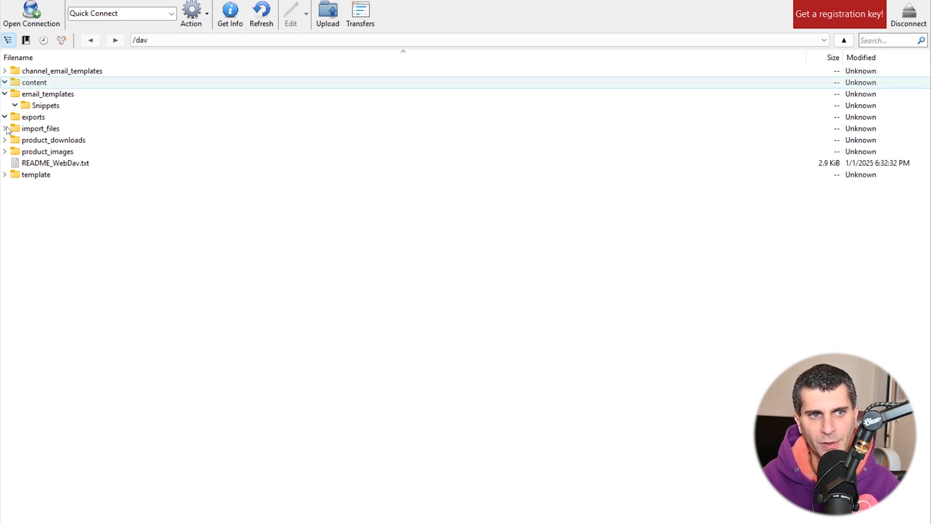
Expand the import_files folder with its api subfolder, and the product_downloads and product_images folders, to examine the stored files.
click(5, 128)
click(15, 140)
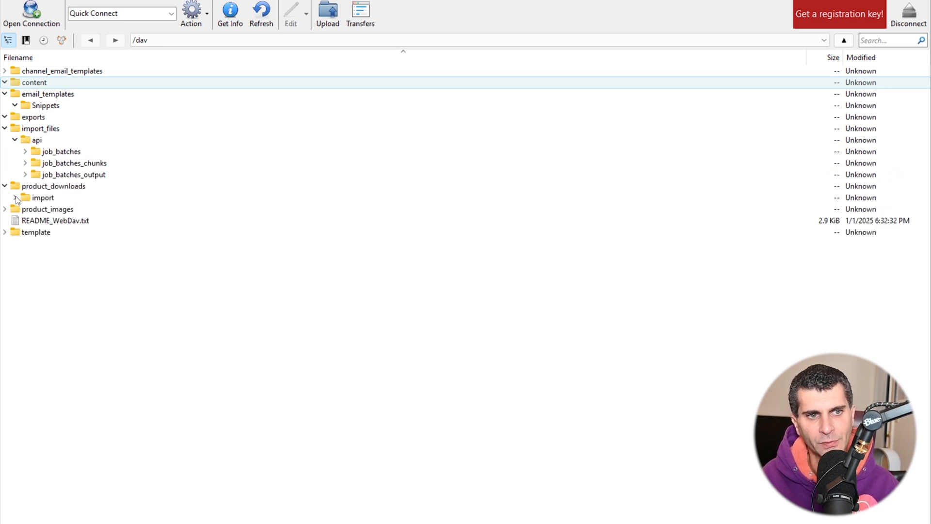
click(4, 209)
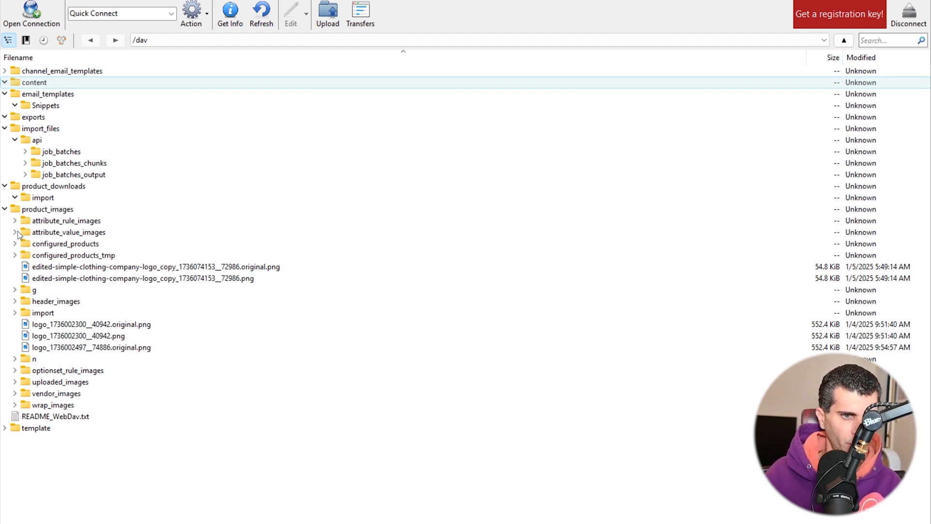
click(37, 211)
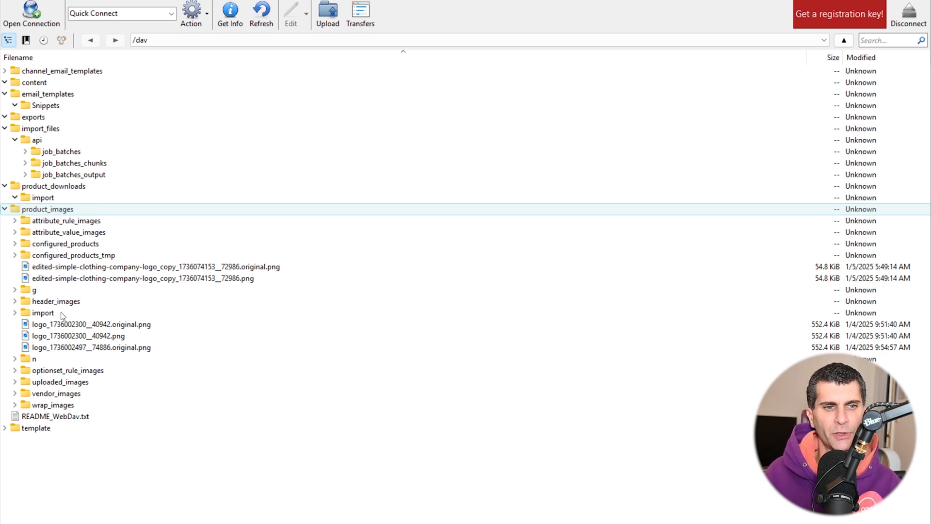
click(57, 328)
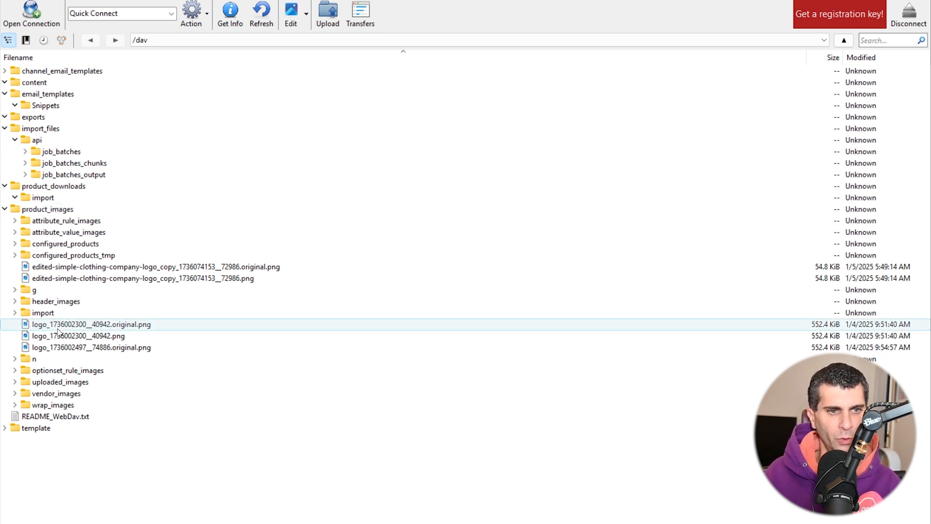
right_click(57, 332)
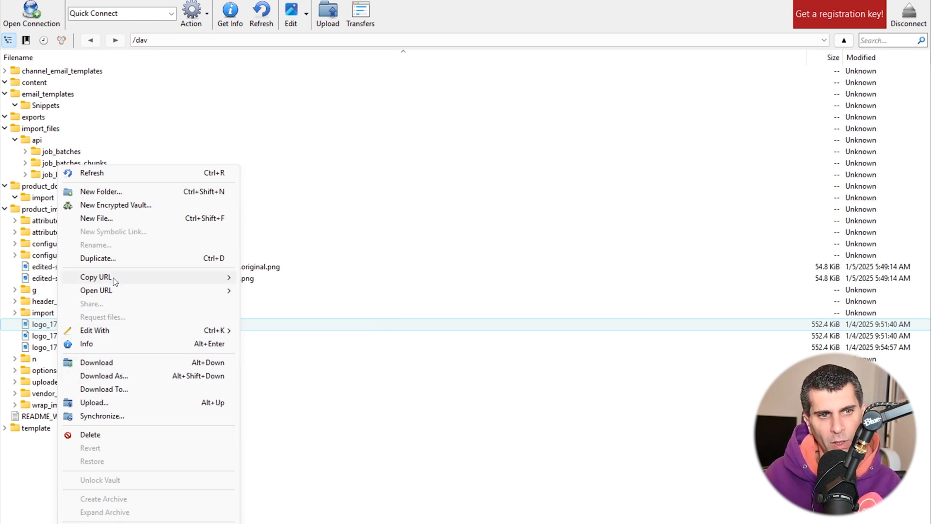
mouse_move(113, 279)
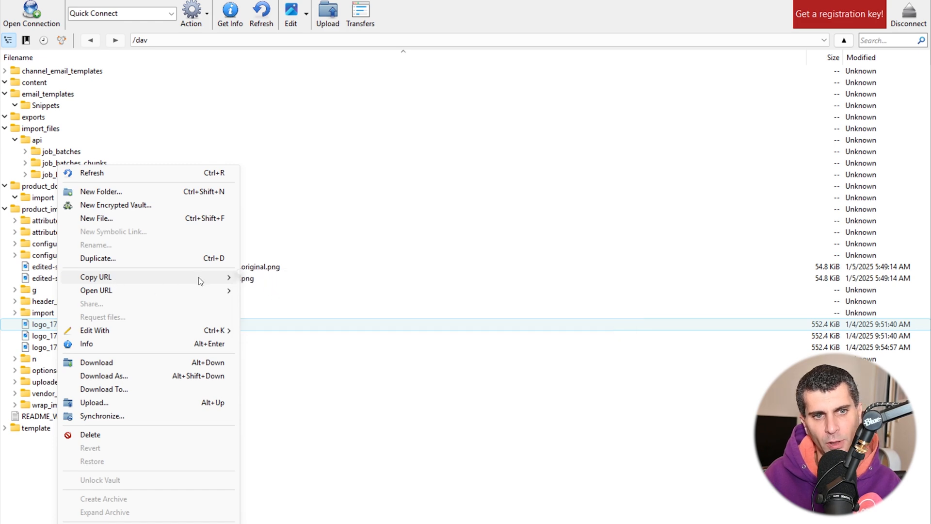
mouse_move(225, 278)
click(272, 282)
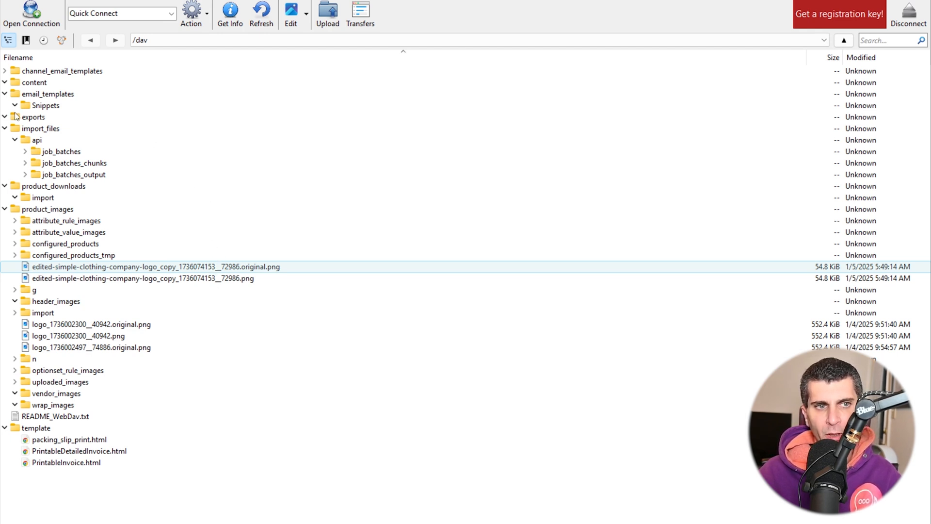
Upload logo.png from the computer into the content folder and close the Transfers window.
click(42, 86)
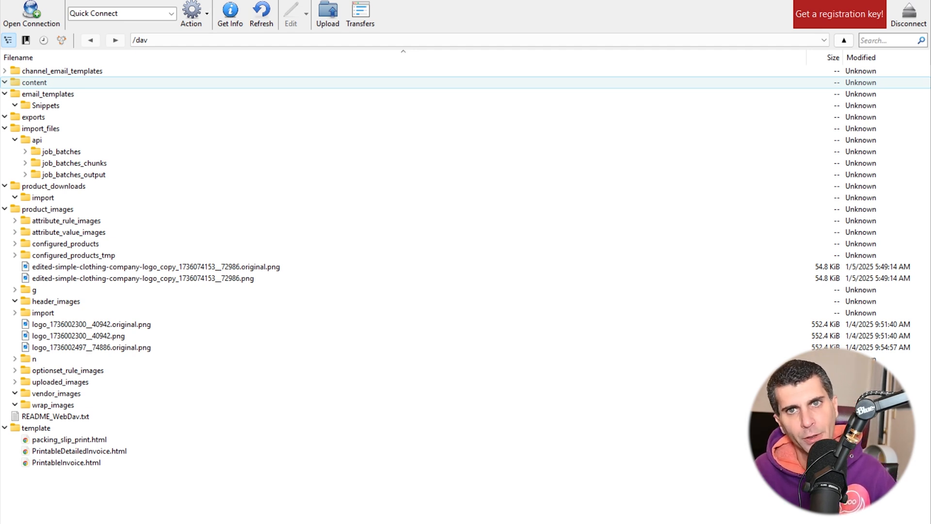
drag(926, 257, 66, 86)
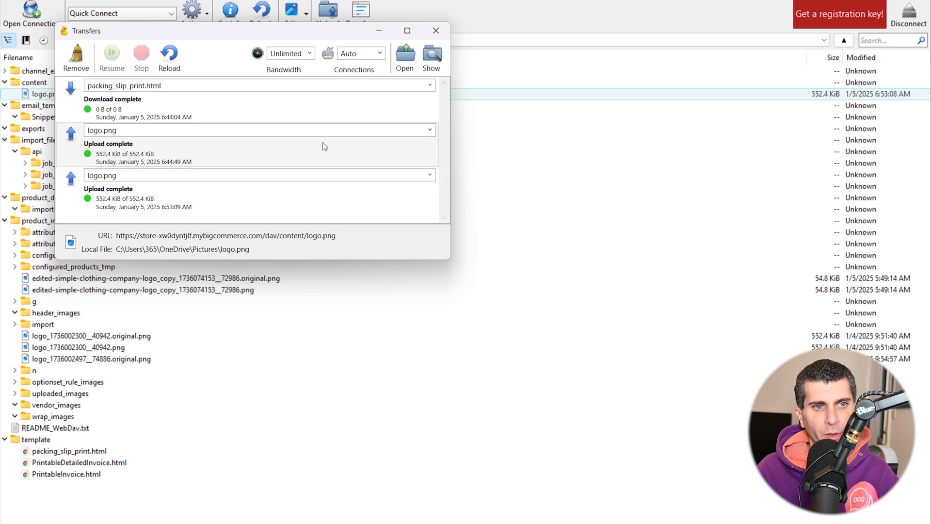
click(436, 31)
Open the HTTPS URL of the uploaded logo.png in the web browser, exit full screen and select its web address.
right_click(39, 95)
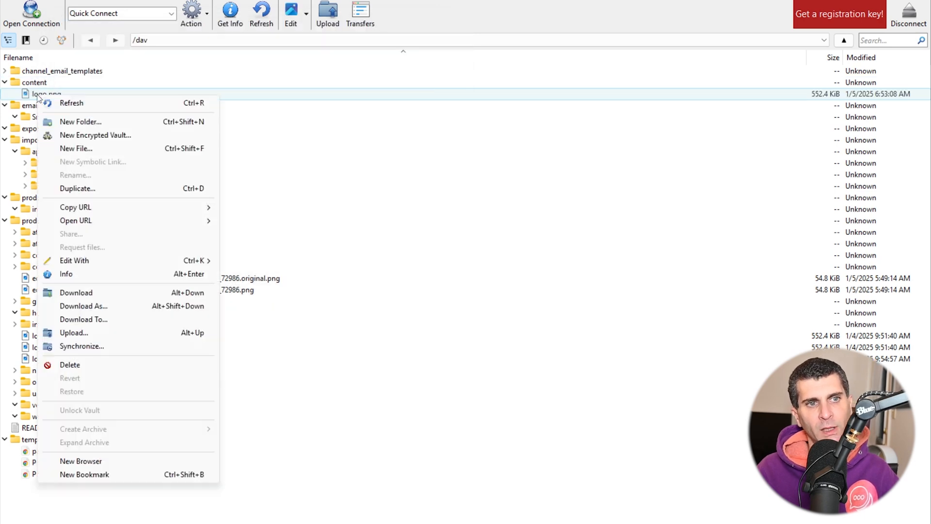
mouse_move(135, 222)
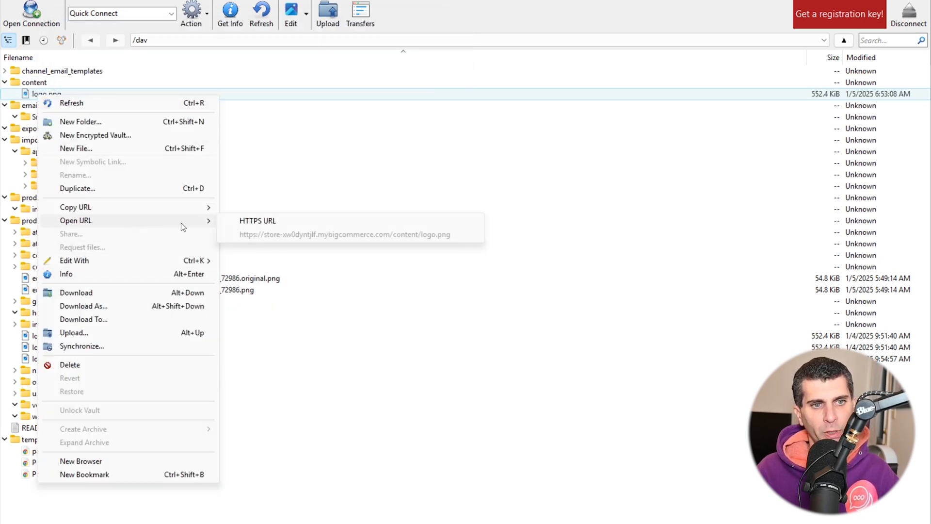
click(263, 223)
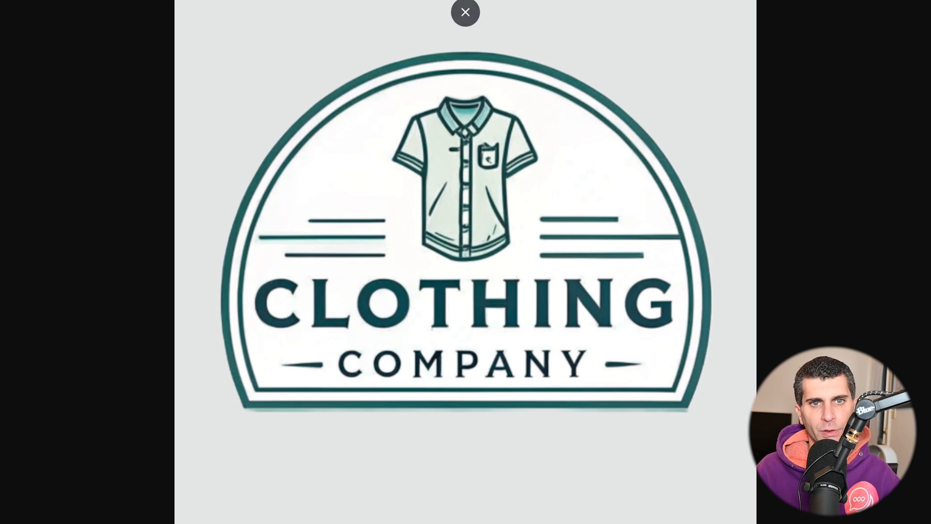
click(458, 13)
click(432, 11)
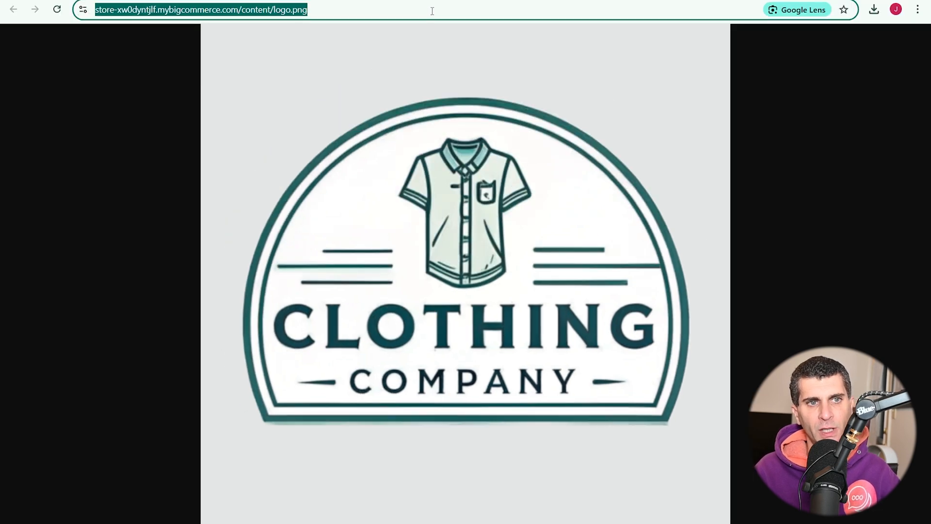